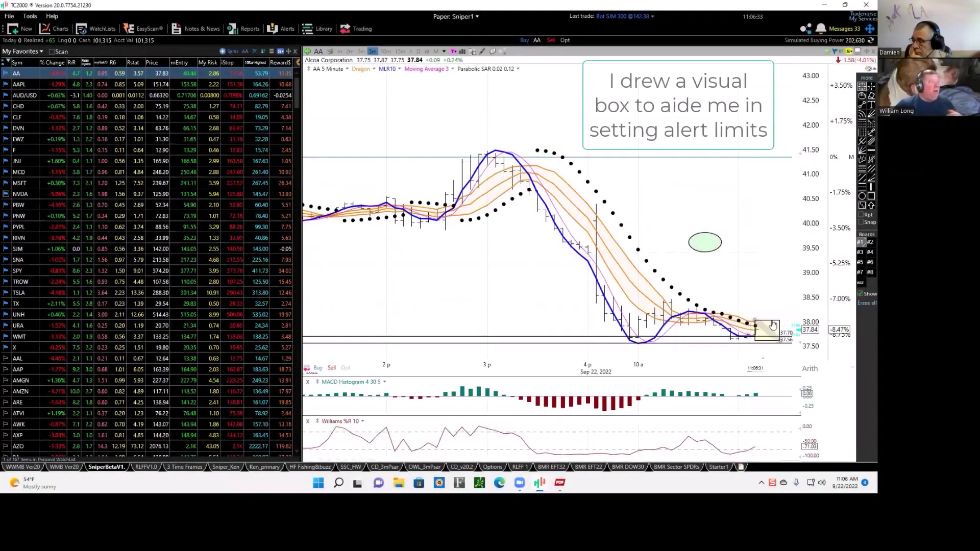
Step: Position the box over the latest Alcoa candles near the current price
drag(774, 326, 752, 332)
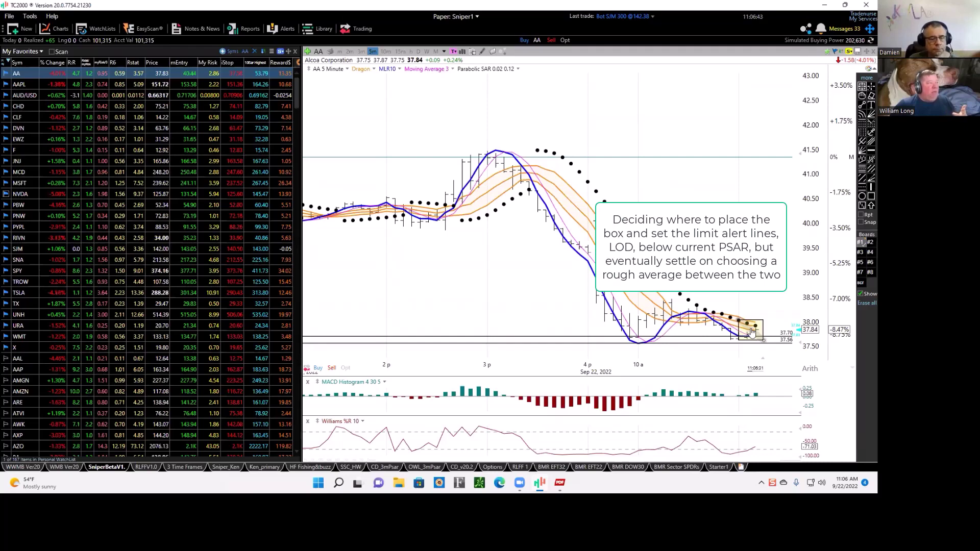
mouse_move(752, 330)
mouse_down()
mouse_move(750, 353)
mouse_move(774, 343)
mouse_up()
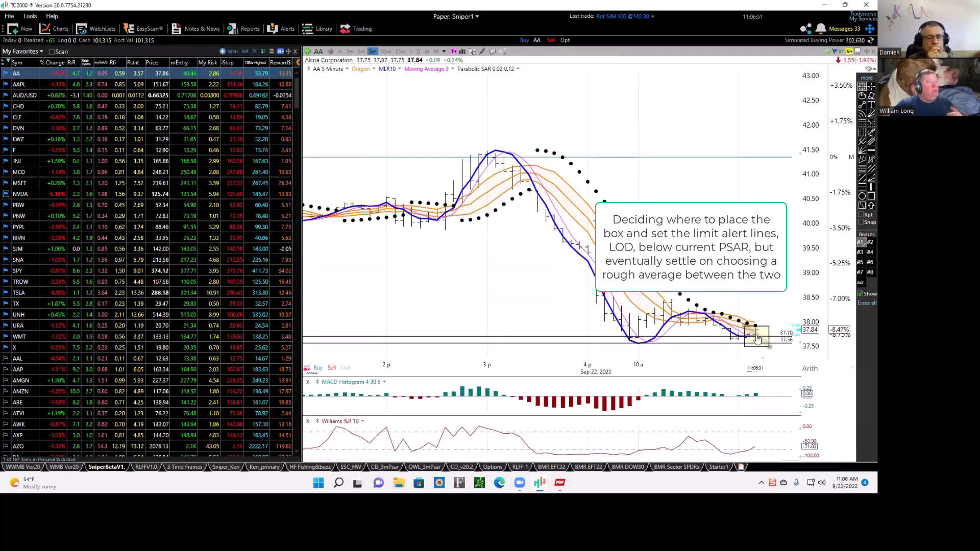
drag(757, 336, 761, 337)
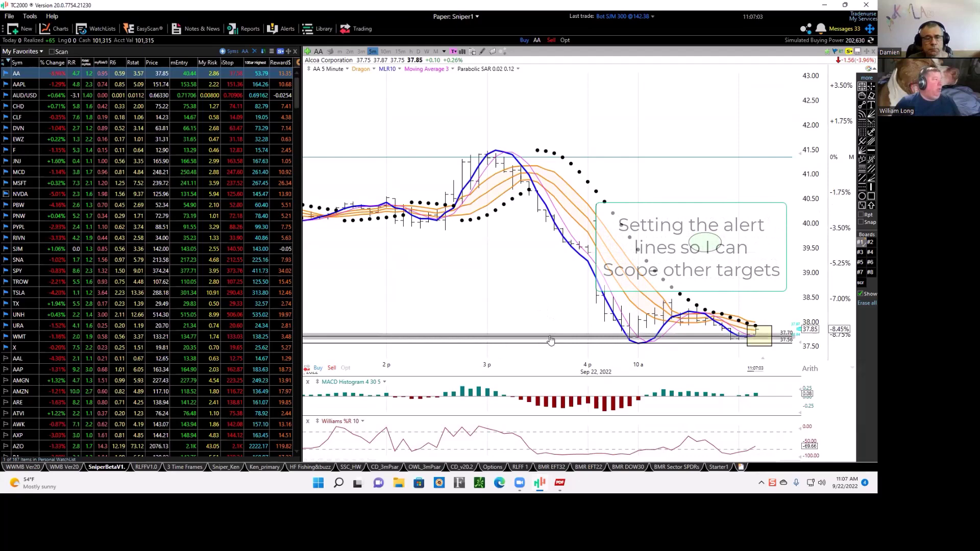
Step: Raise the upper horizontal line to 37.92 and set a crossing alert on it
mouse_move(551, 335)
mouse_down()
mouse_move(544, 357)
mouse_move(528, 329)
mouse_up()
right_click(529, 328)
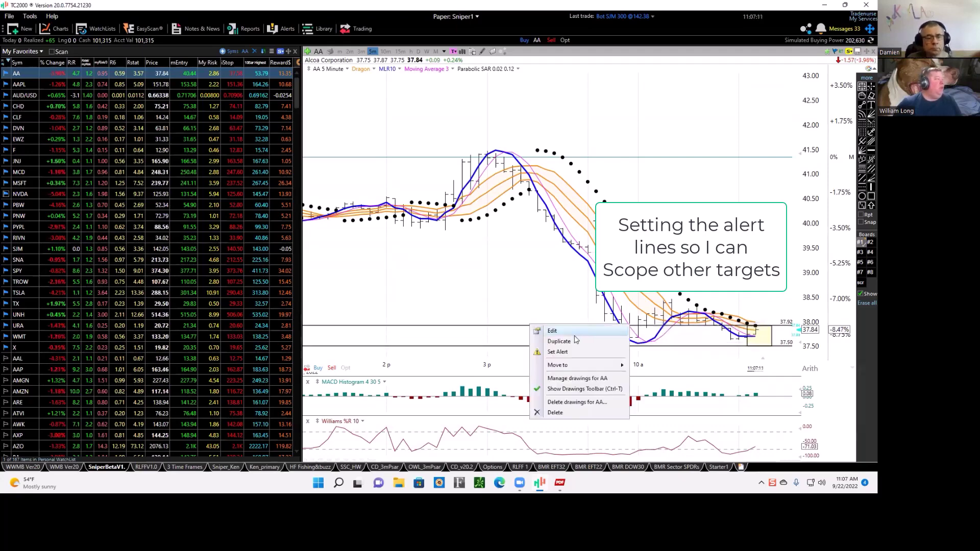
mouse_move(557, 351)
click(643, 362)
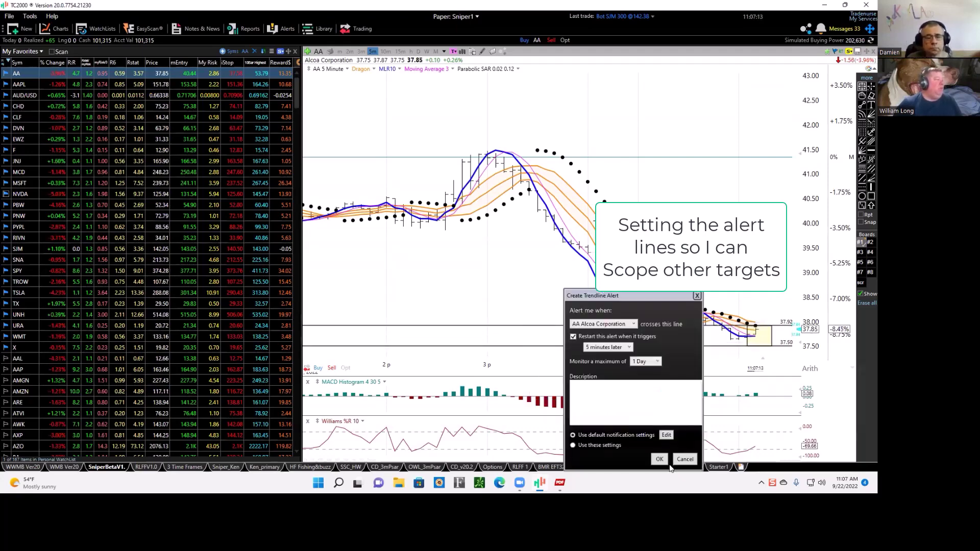
click(659, 459)
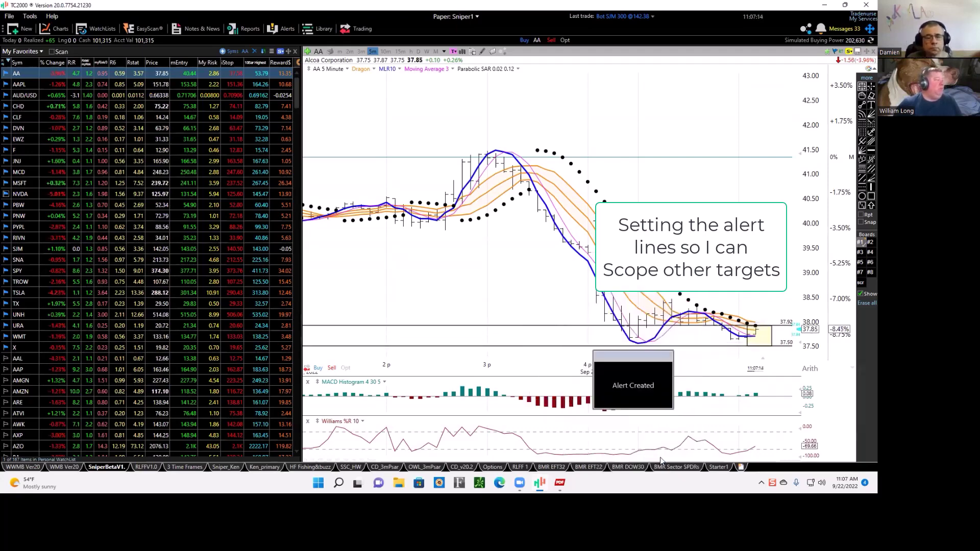
Step: Create a trendline crossing alert on the lower line at 37.50
right_click(553, 348)
click(582, 373)
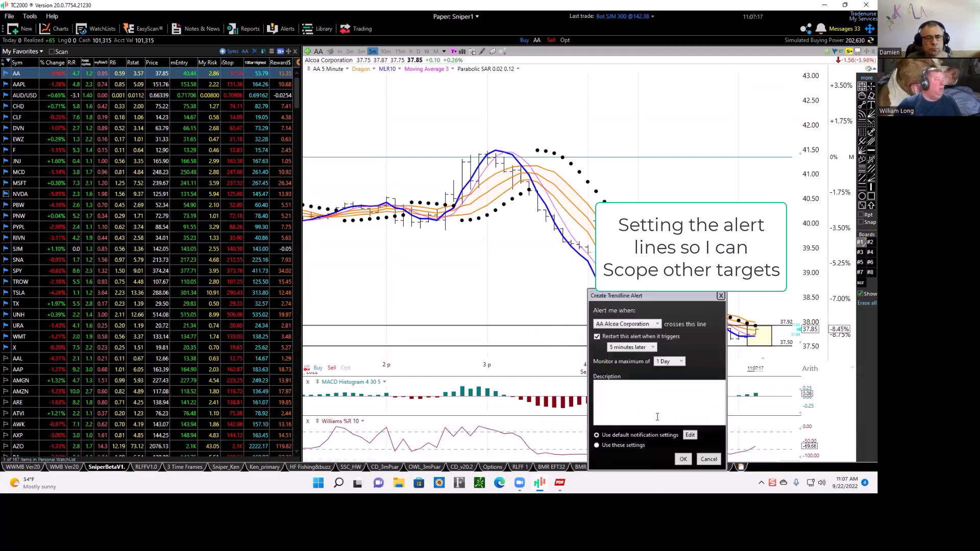
click(684, 460)
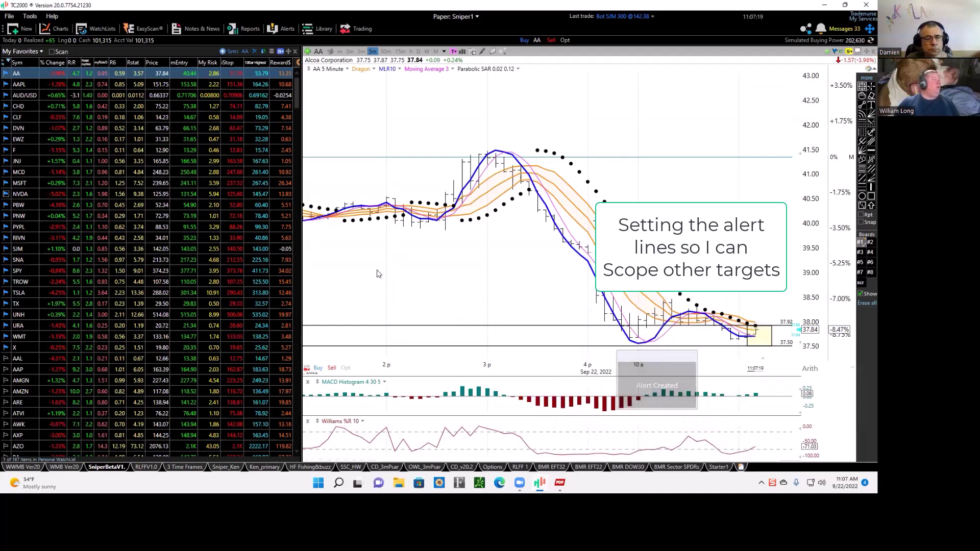